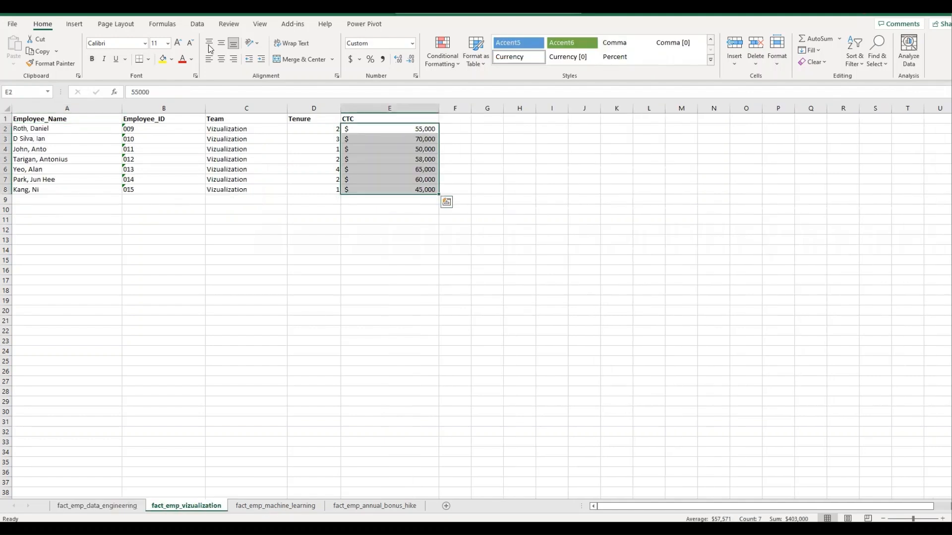
# - Review the vizualization and machine learning employee sheets, then view the fact_emp_annual_bonus_hike sheet
pyautogui.moveTo(233, 129); pyautogui.dragTo(242, 197)
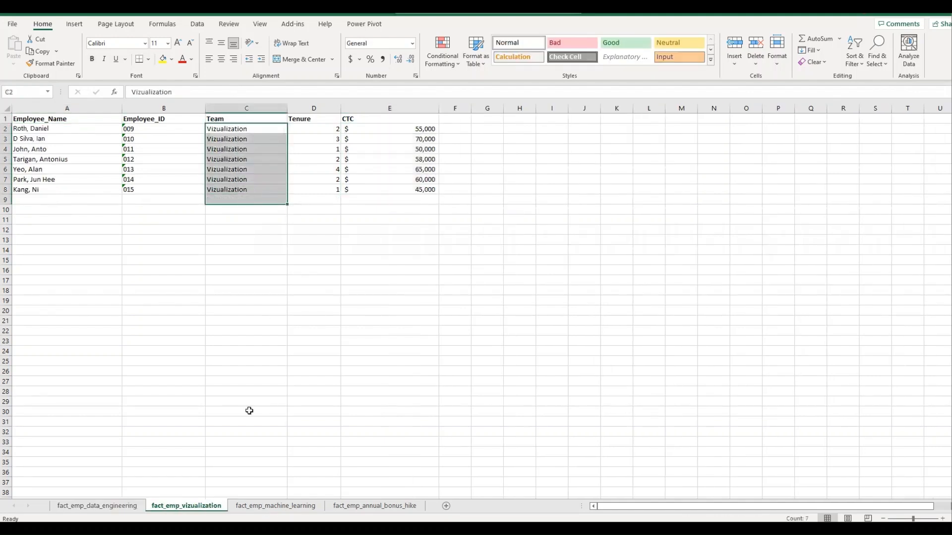
pyautogui.hotkey('ctrl', 'pagedown')
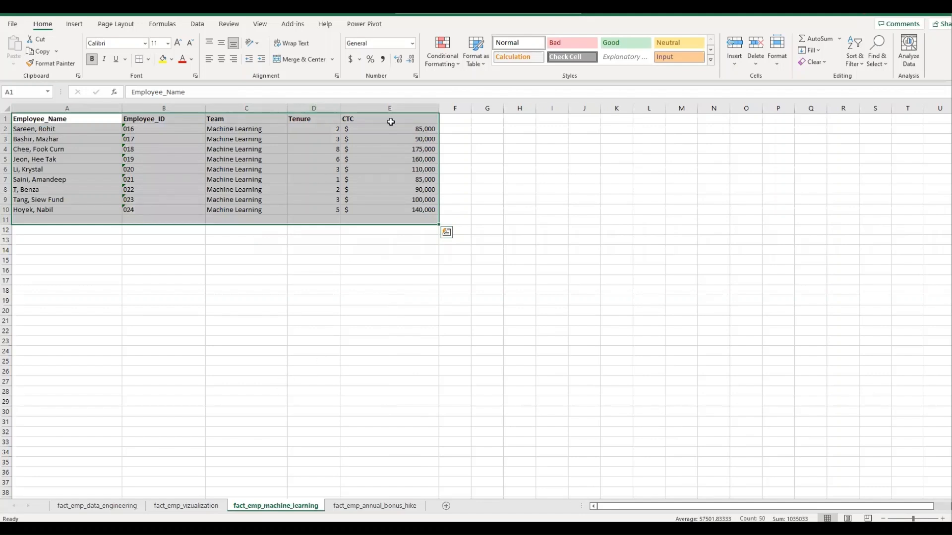
pyautogui.click(346, 506)
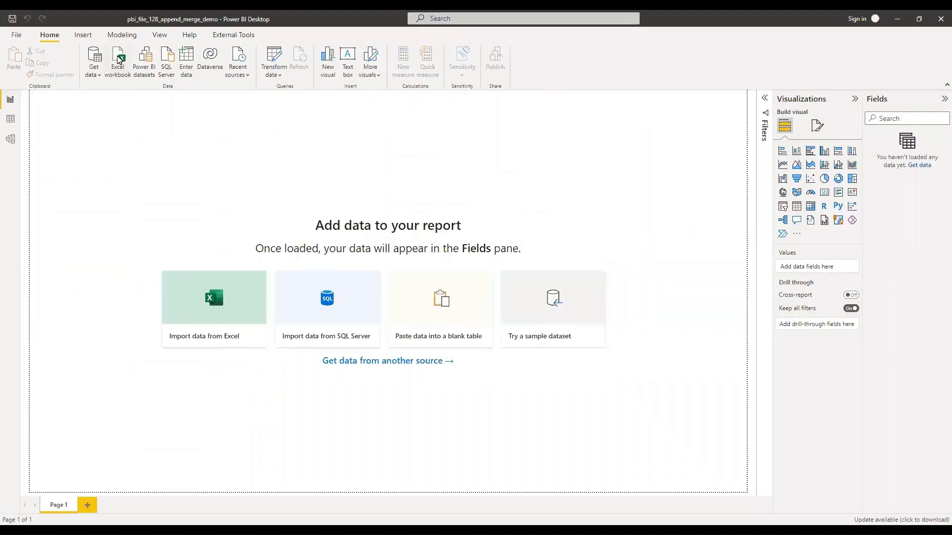
# - In Power BI Desktop, load the annual bonus hike, data engineering, machine learning and vizualization tables from the Append & Merge .xlsx workbook
pyautogui.click(115, 77)
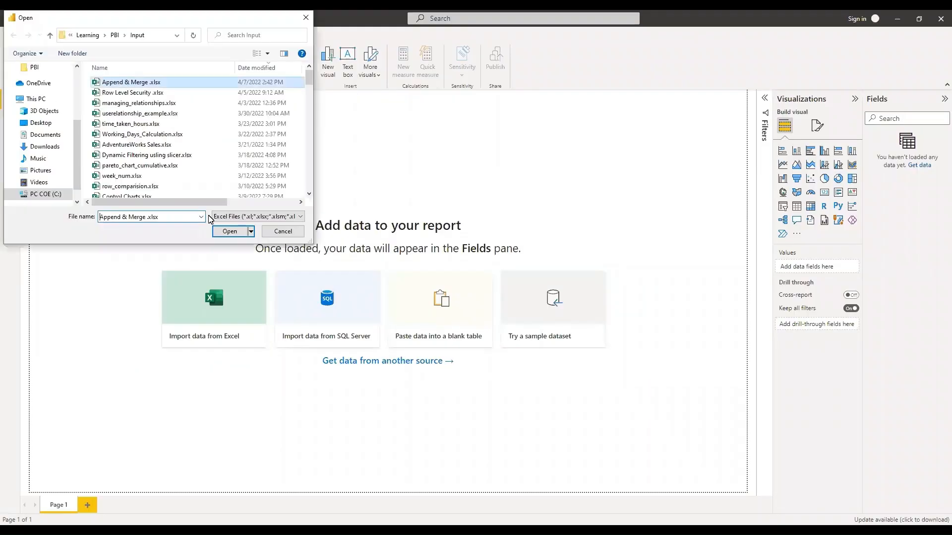
pyautogui.click(229, 234)
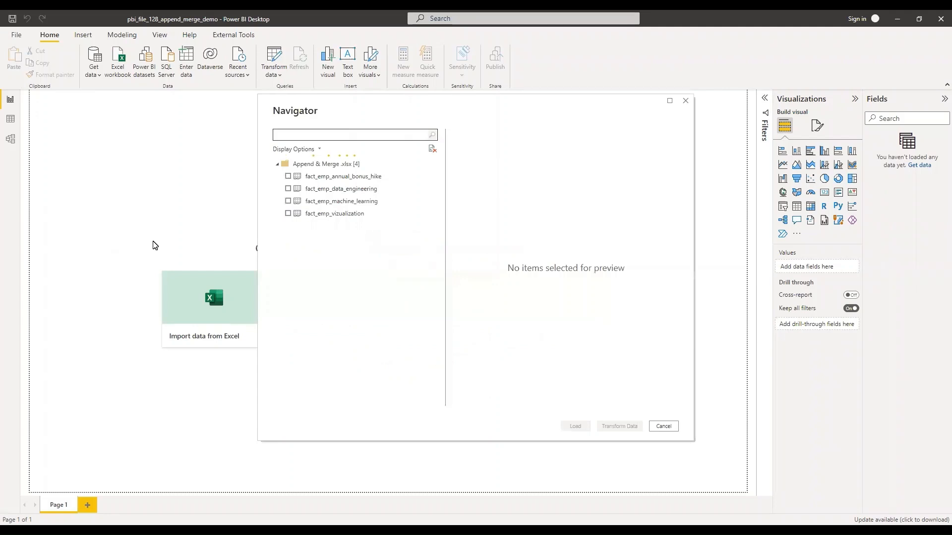
pyautogui.click(288, 176)
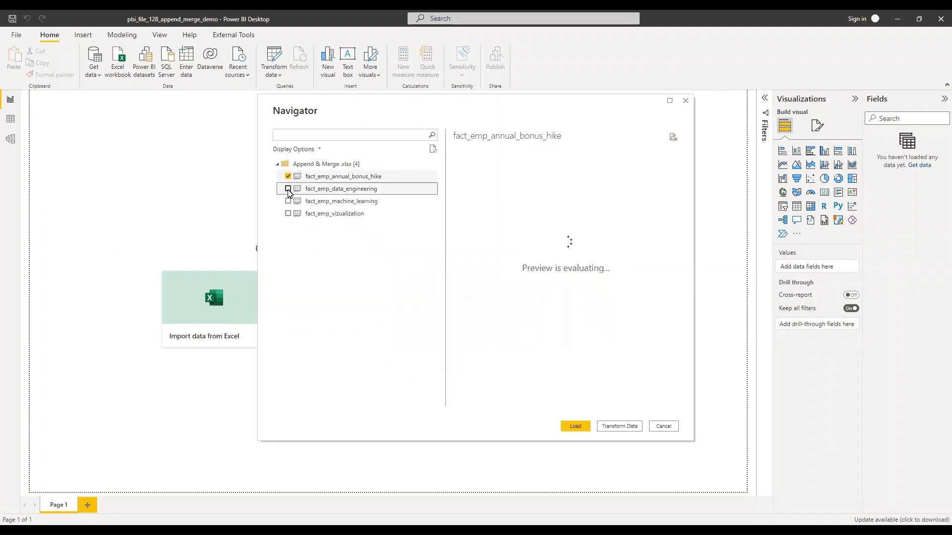
pyautogui.click(288, 189)
pyautogui.click(288, 201)
pyautogui.click(288, 214)
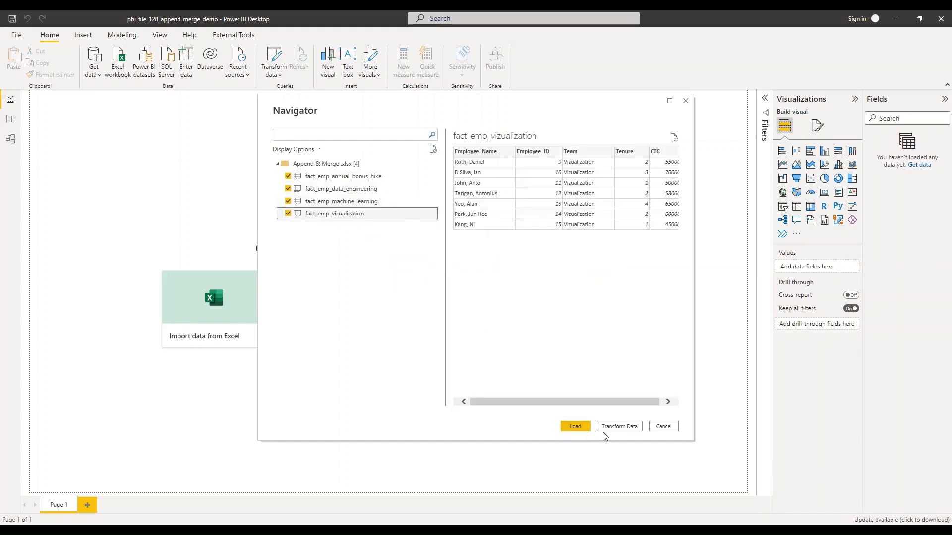
pyautogui.click(579, 427)
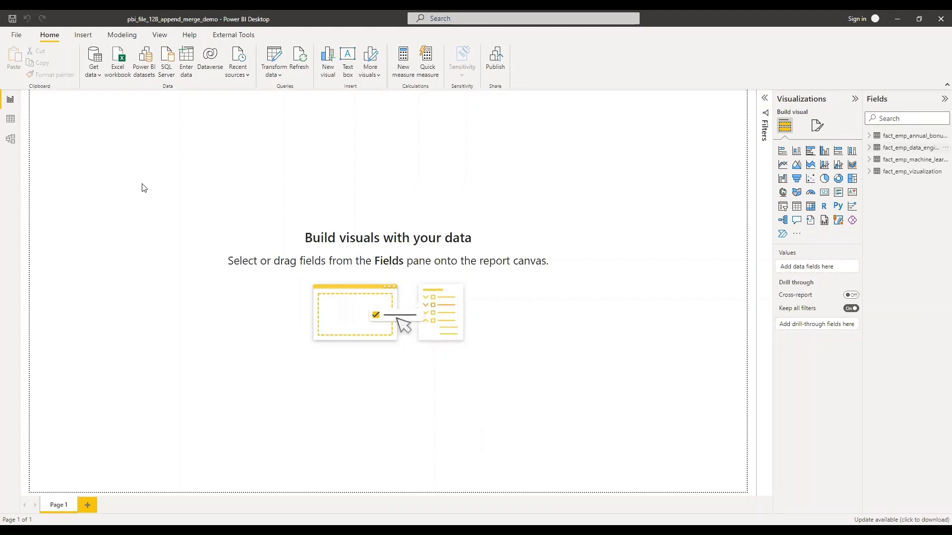
# - Open the loaded tables in the Power Query Editor and view the fact_emp_vizualization query
pyautogui.click(277, 80)
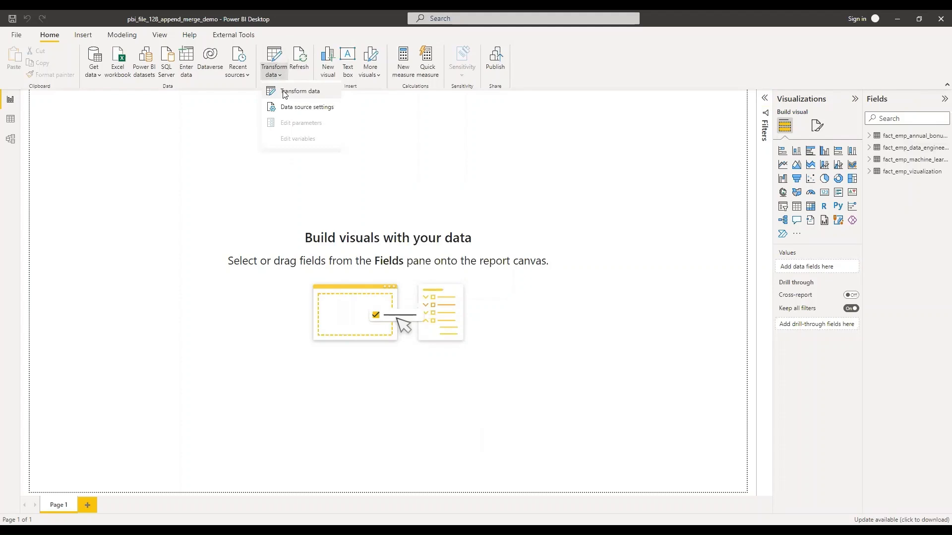
pyautogui.click(285, 92)
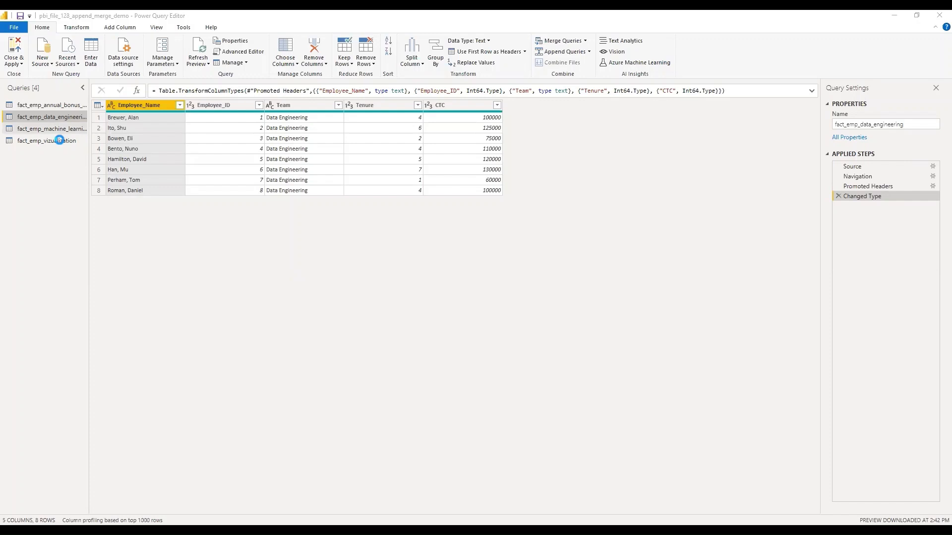
pyautogui.click(60, 140)
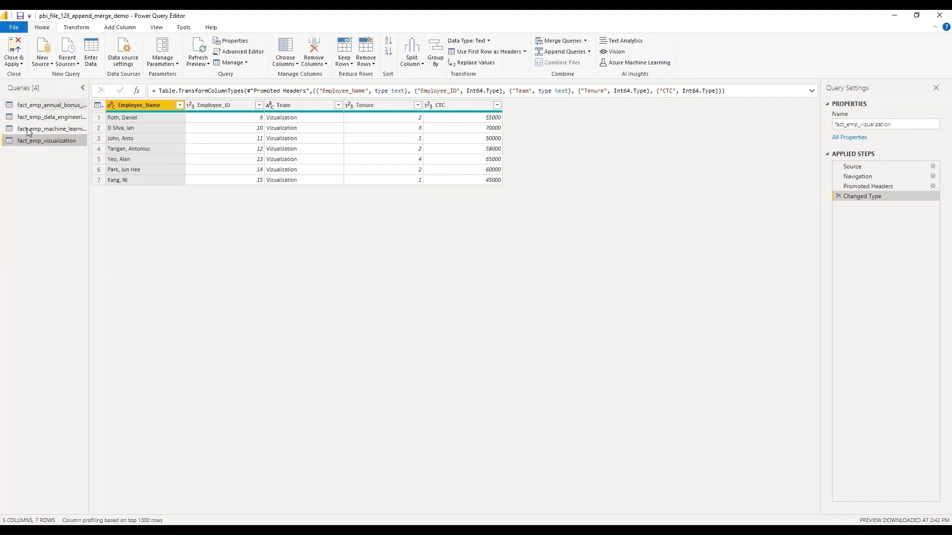
# - Append fact_emp_data_engineering, fact_emp_machine_learning and fact_emp_vizualization as a new query using the three or more tables option
pyautogui.click(41, 119)
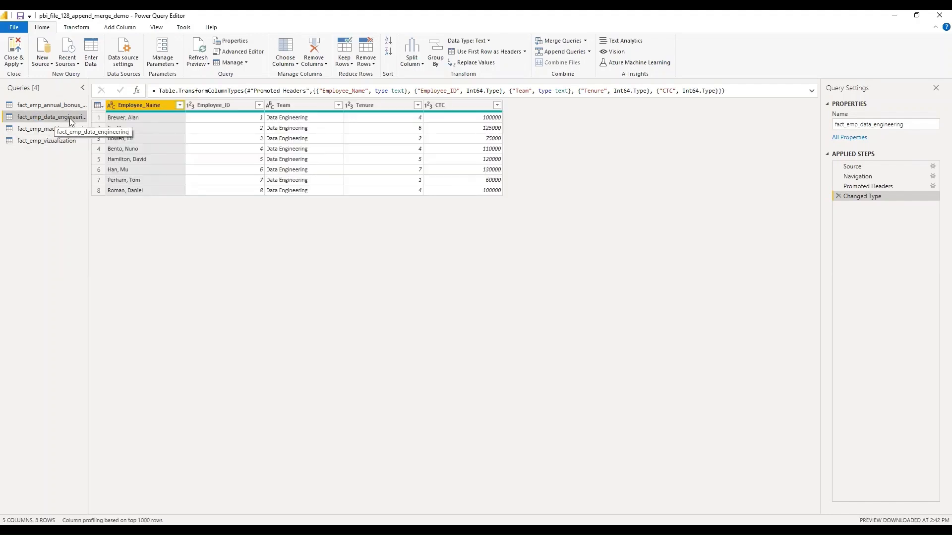
pyautogui.click(590, 52)
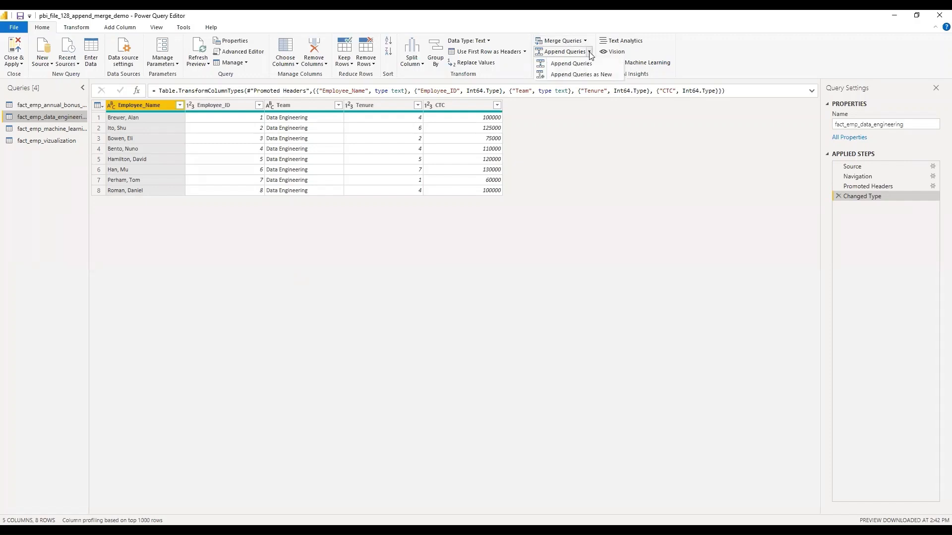
pyautogui.click(574, 75)
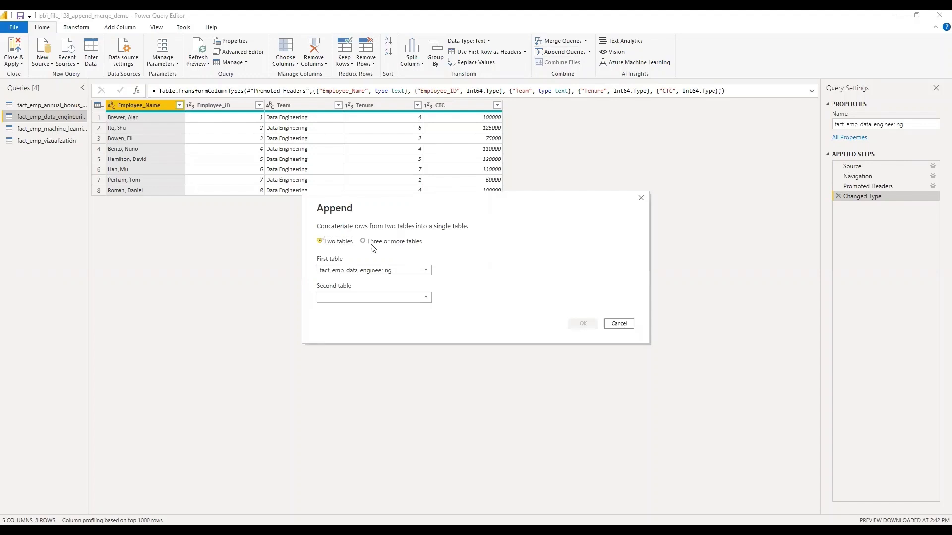
pyautogui.click(363, 242)
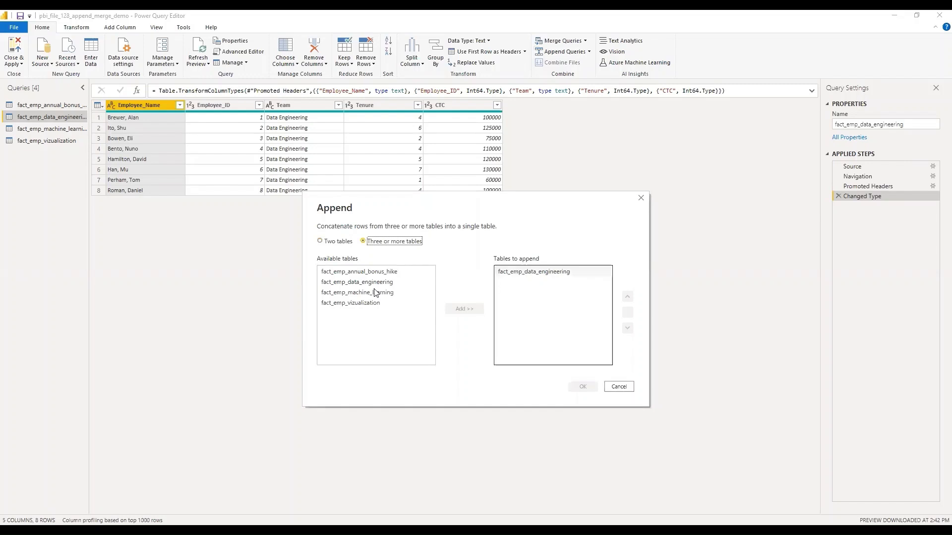
pyautogui.click(367, 294)
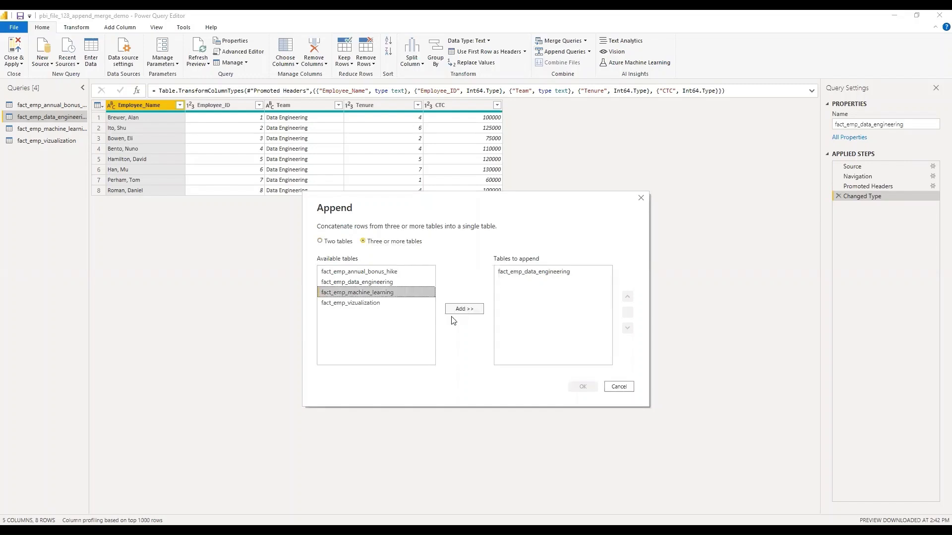
pyautogui.click(453, 312)
pyautogui.click(367, 303)
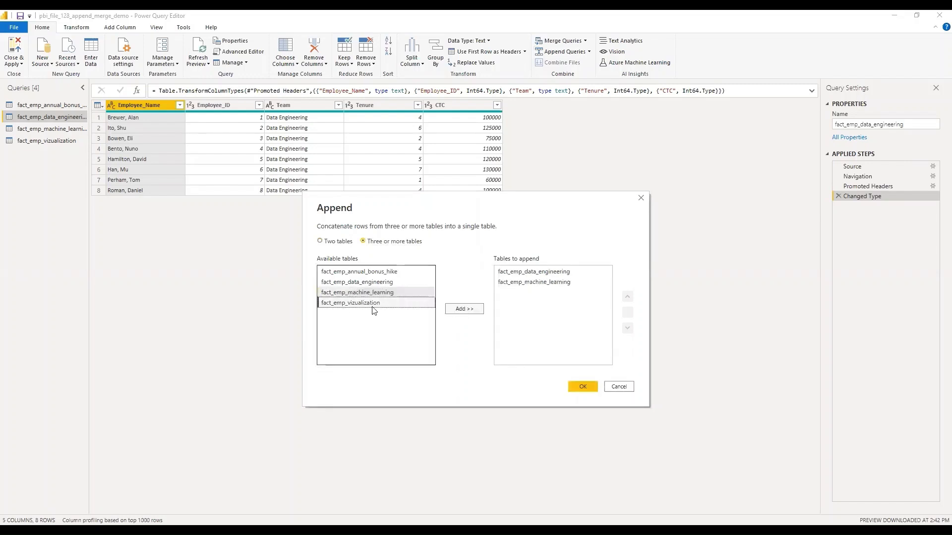
pyautogui.click(583, 385)
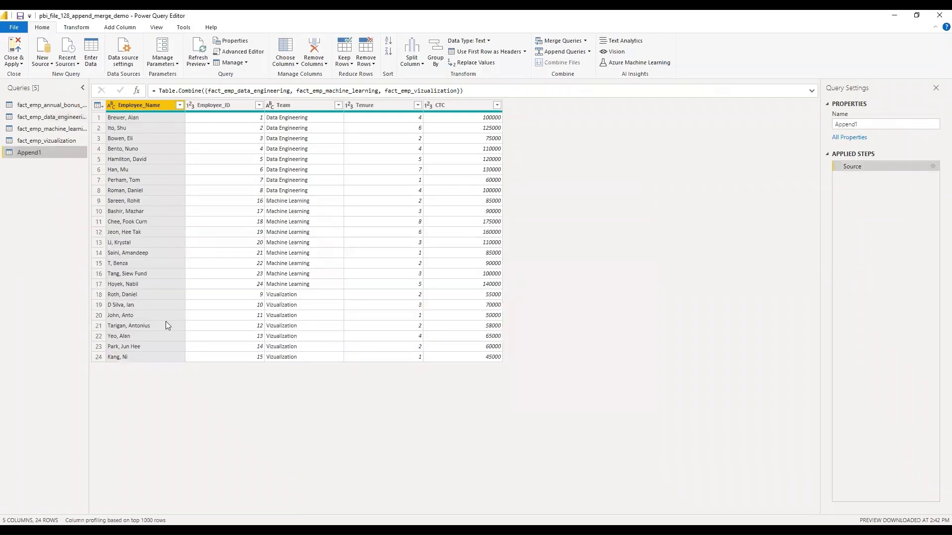
# - Rename the new appended query as Employee_details
pyautogui.rightClick(36, 154)
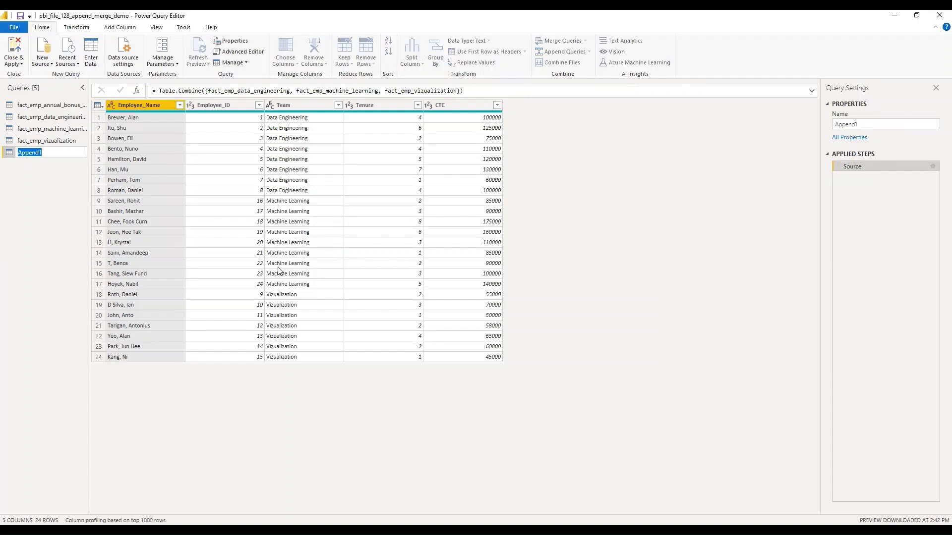
pyautogui.write('Employee_details')
pyautogui.press('Return')
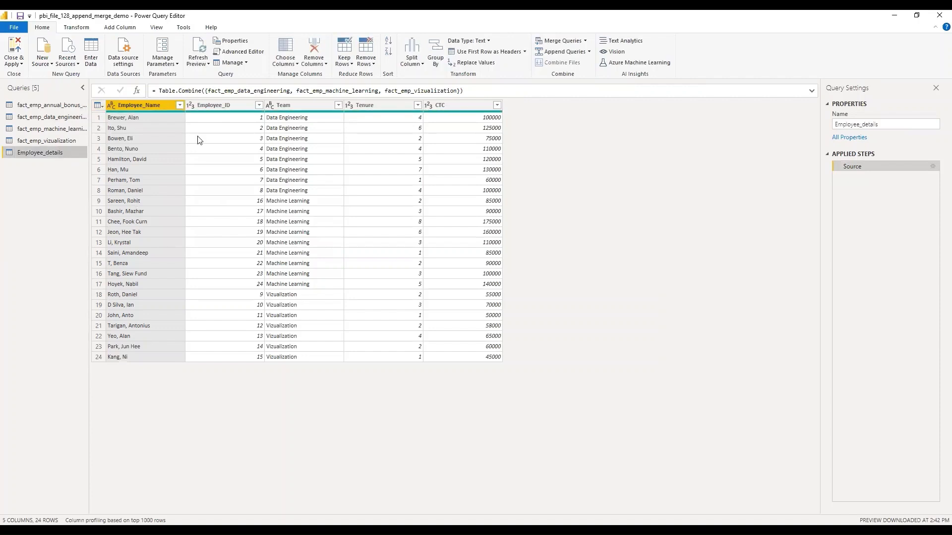
# - Disable load for the fact_emp_data_engineering, fact_emp_machine_learning and fact_emp_vizualization queries
pyautogui.rightClick(57, 121)
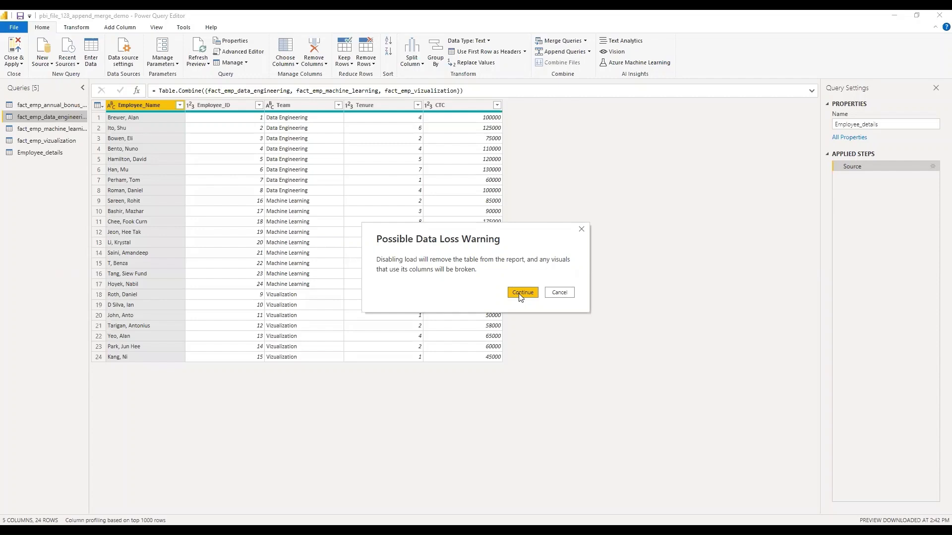
pyautogui.rightClick(47, 130)
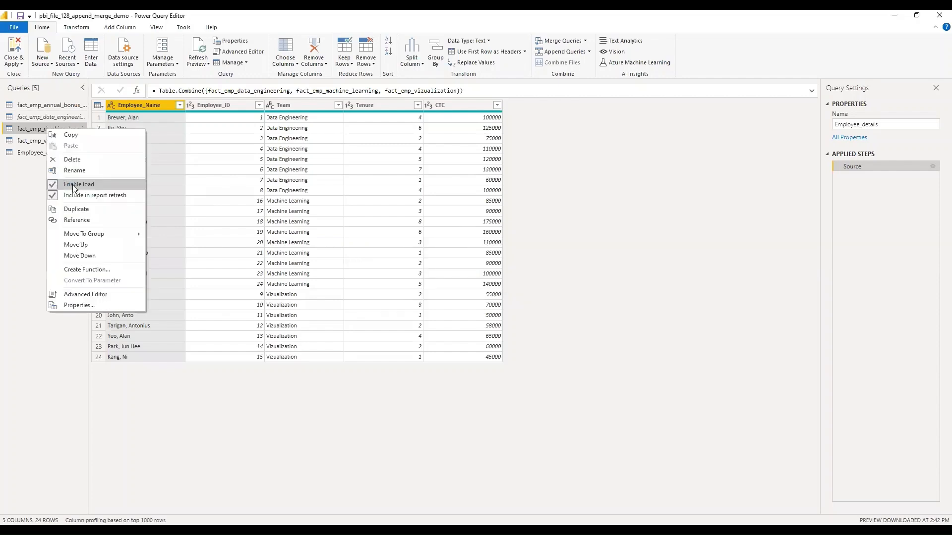
pyautogui.click(65, 185)
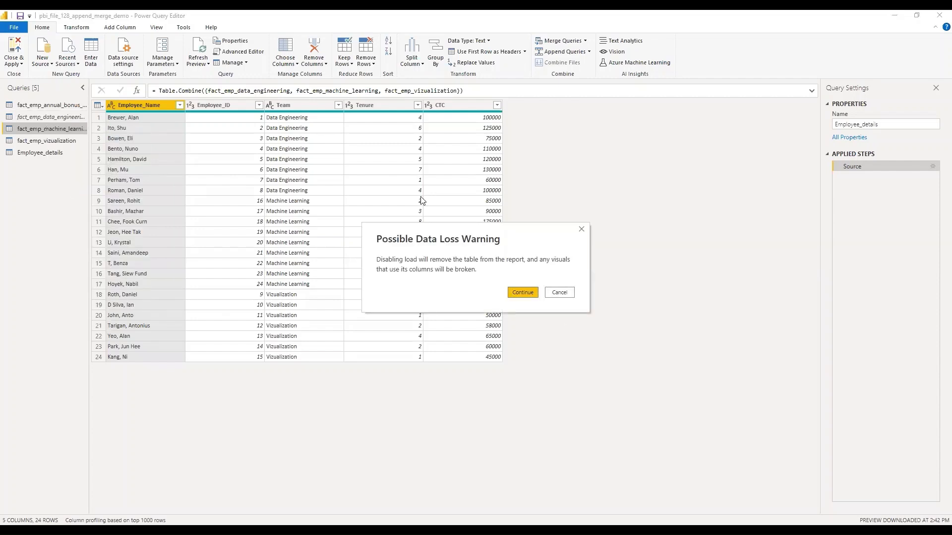
pyautogui.rightClick(30, 142)
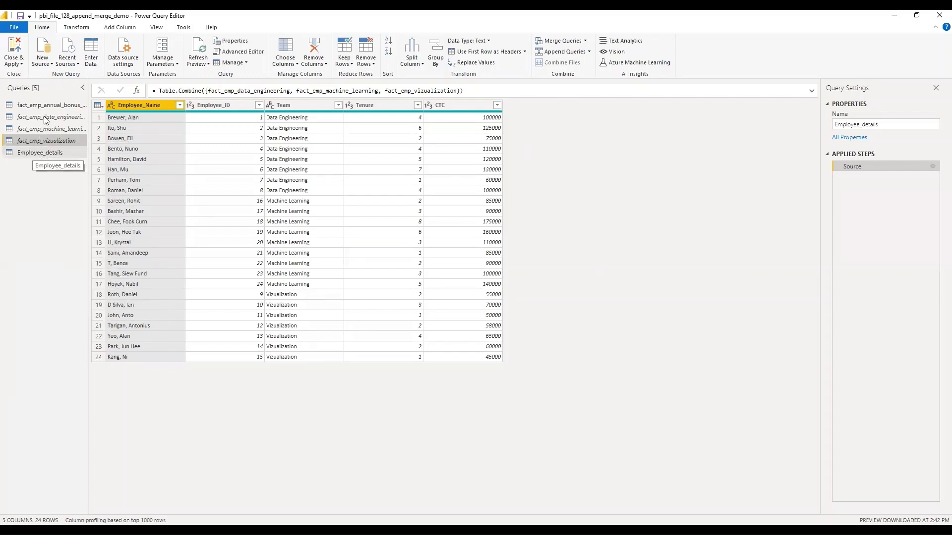
# - Merge Employee_details with fact_emp_annual_bonus_hike as a new query, matching on Employee_ID with a Left Outer join
pyautogui.click(44, 155)
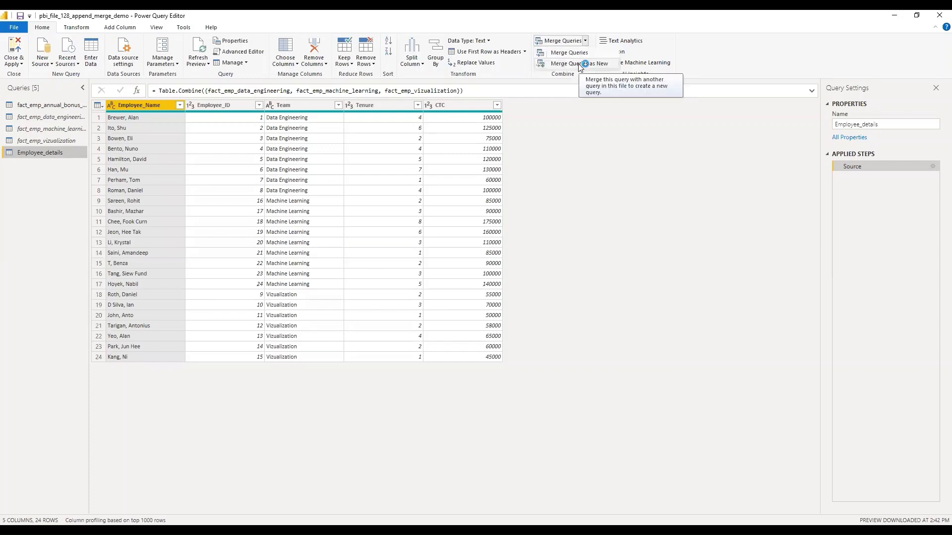
pyautogui.click(581, 65)
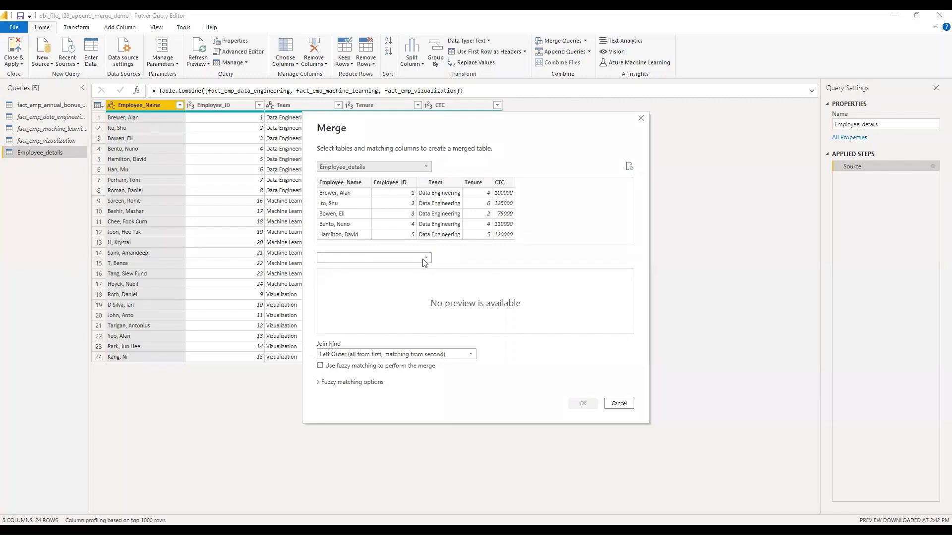
pyautogui.click(378, 262)
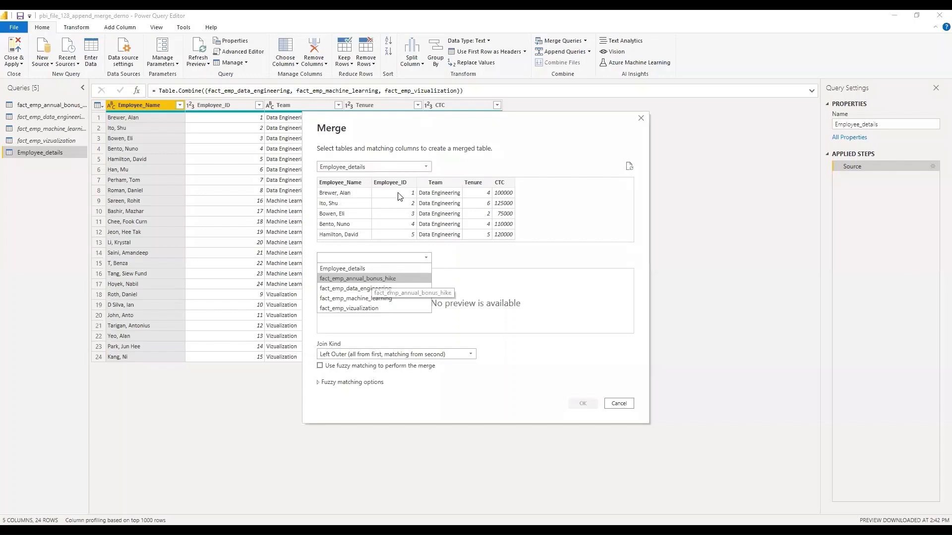
pyautogui.press('Return')
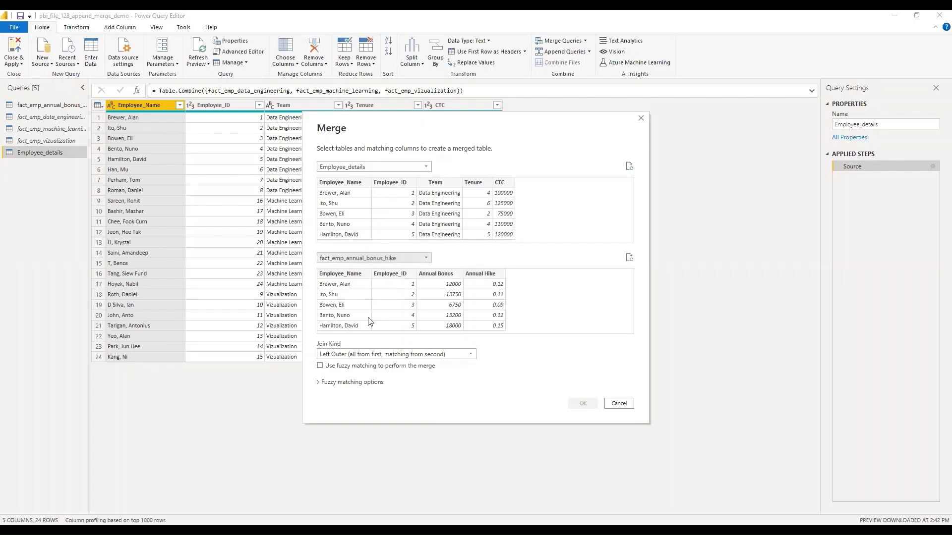
pyautogui.click(391, 184)
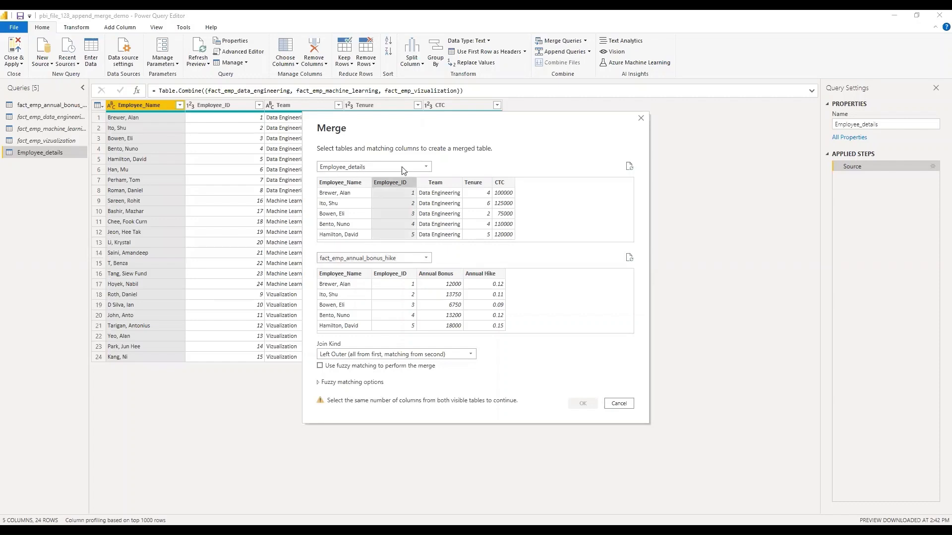
pyautogui.click(391, 275)
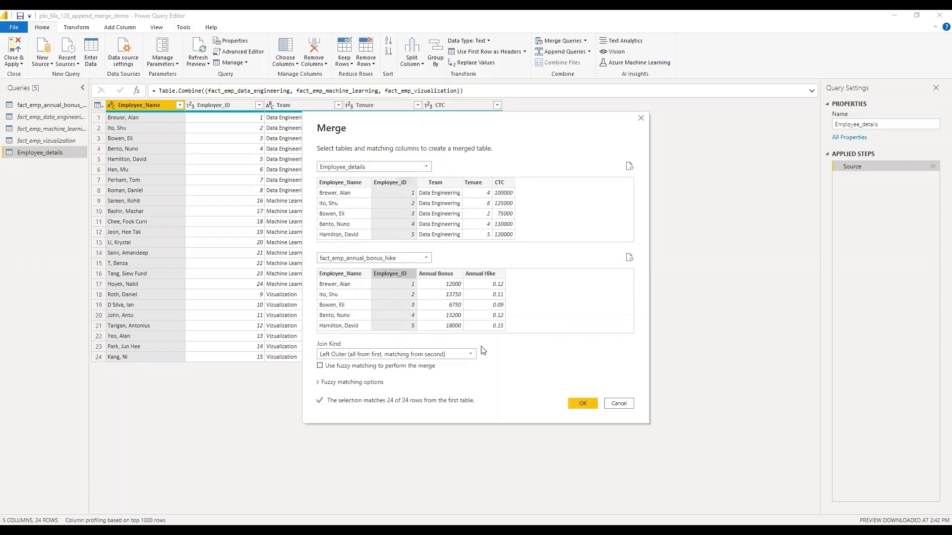
pyautogui.click(581, 404)
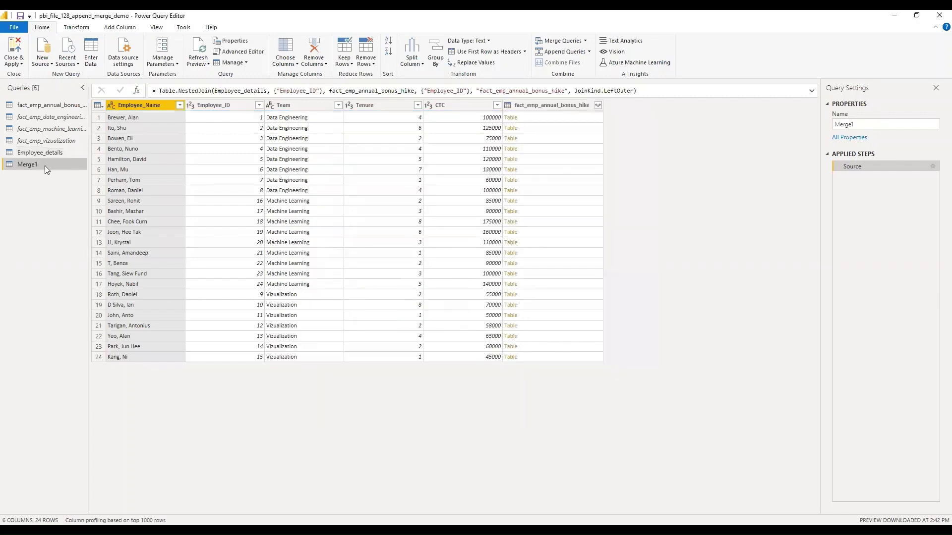
# - Rename the new merged query as Final
pyautogui.rightClick(42, 168)
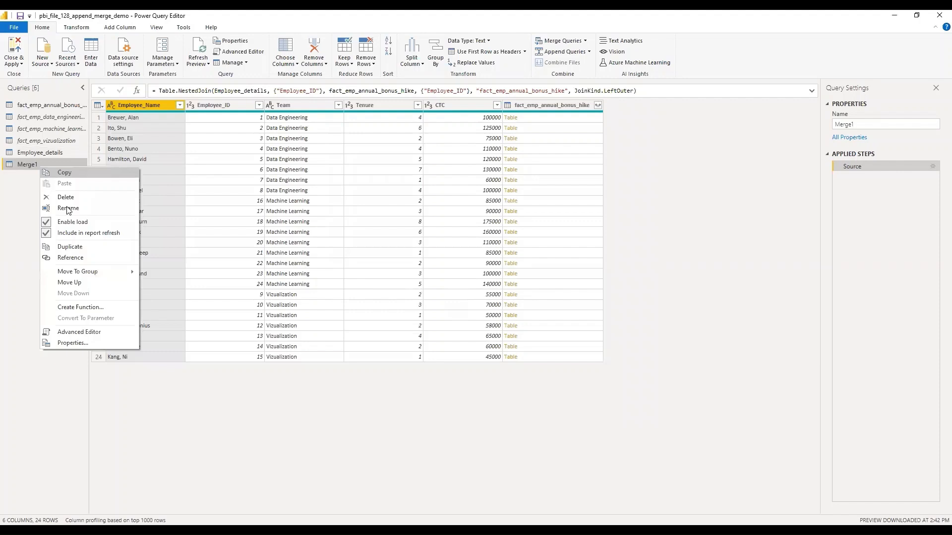
pyautogui.click(68, 209)
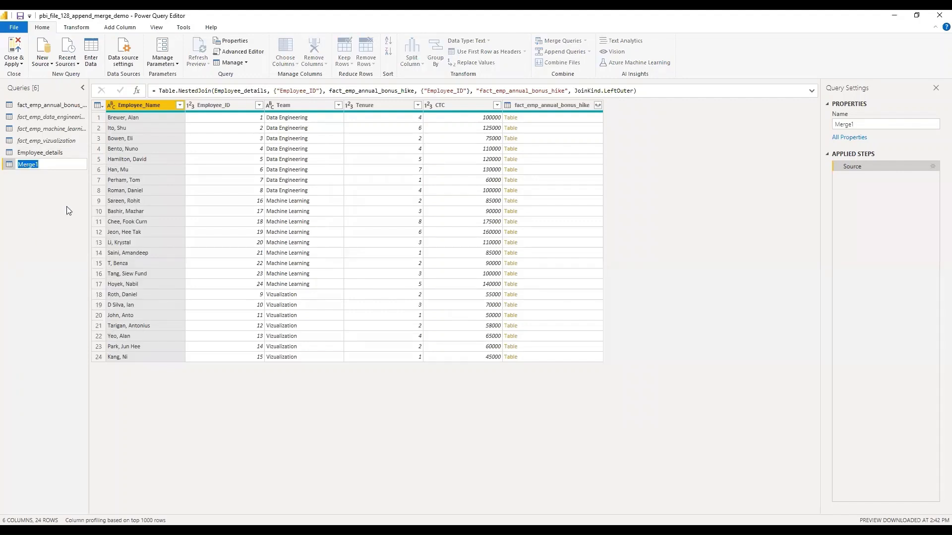
pyautogui.write('Final')
pyautogui.press('Return')
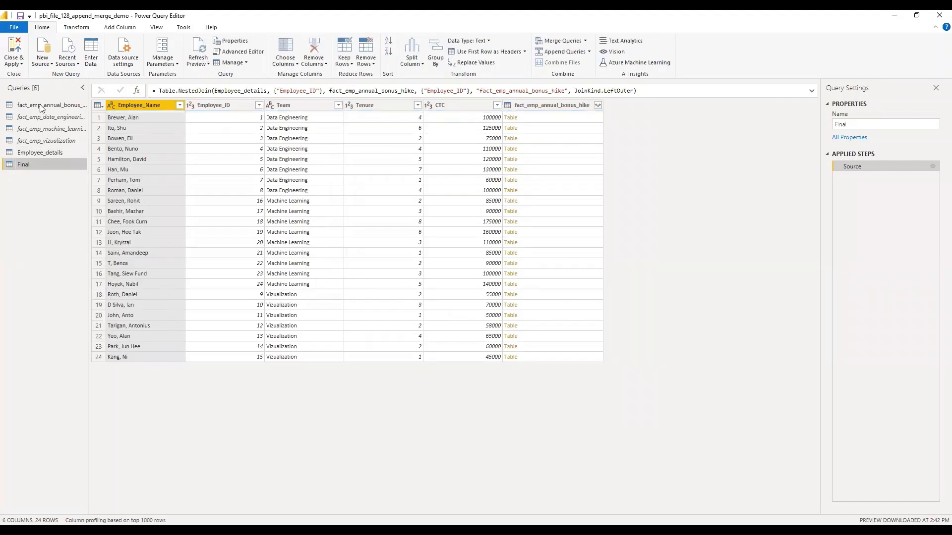
# - Disable load for the fact_emp_annual_bonus_hike query
pyautogui.rightClick(44, 108)
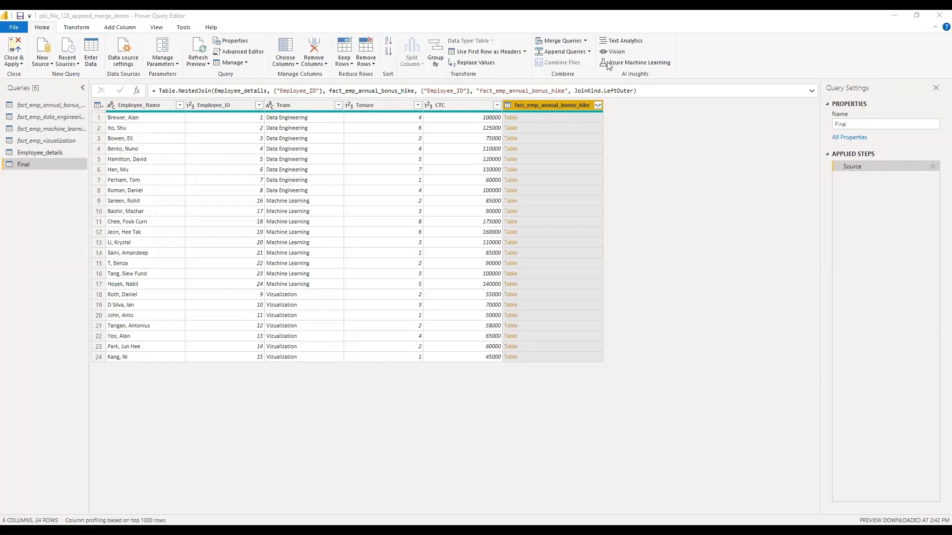
# - Expand the fact_emp_annual_bonus_hike column to only Annual Bonus and Annual Hike, without the original column name as prefix
pyautogui.click(598, 105)
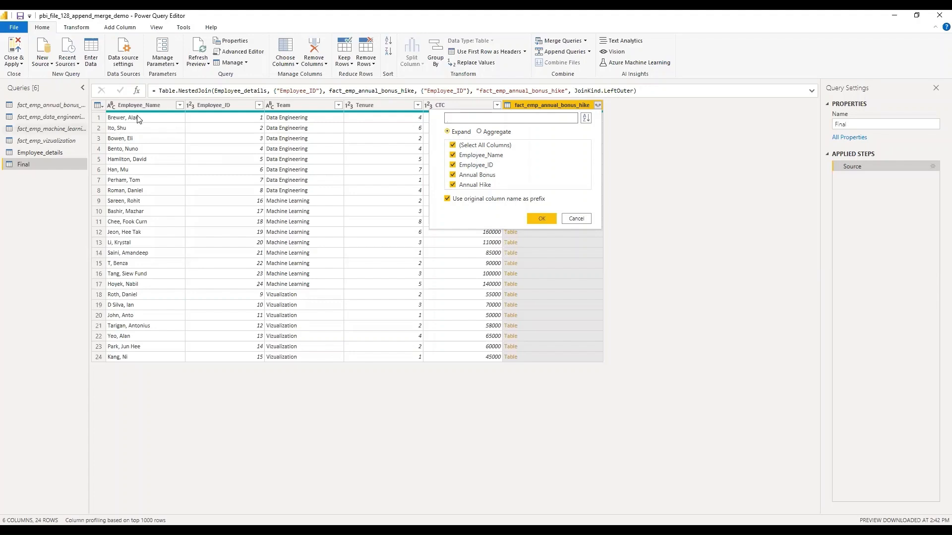
pyautogui.click(247, 108)
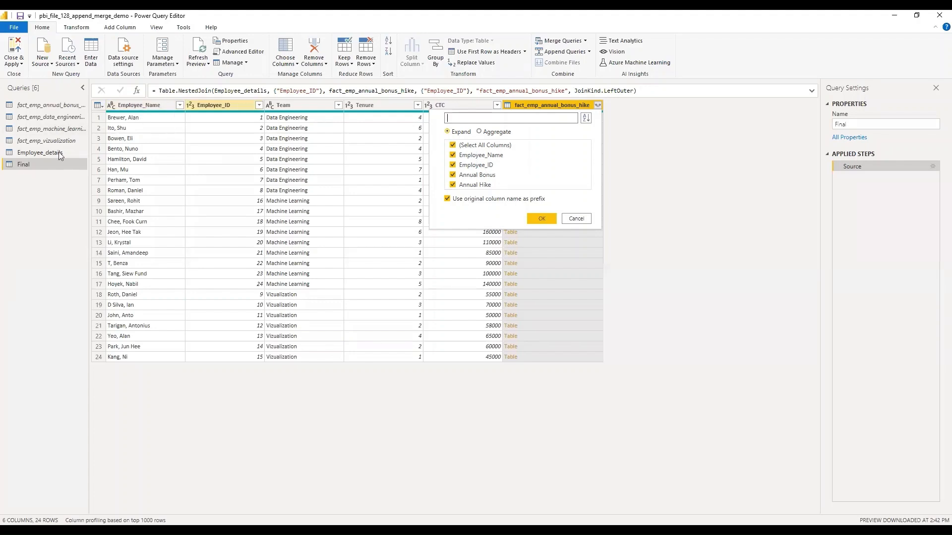
pyautogui.click(453, 156)
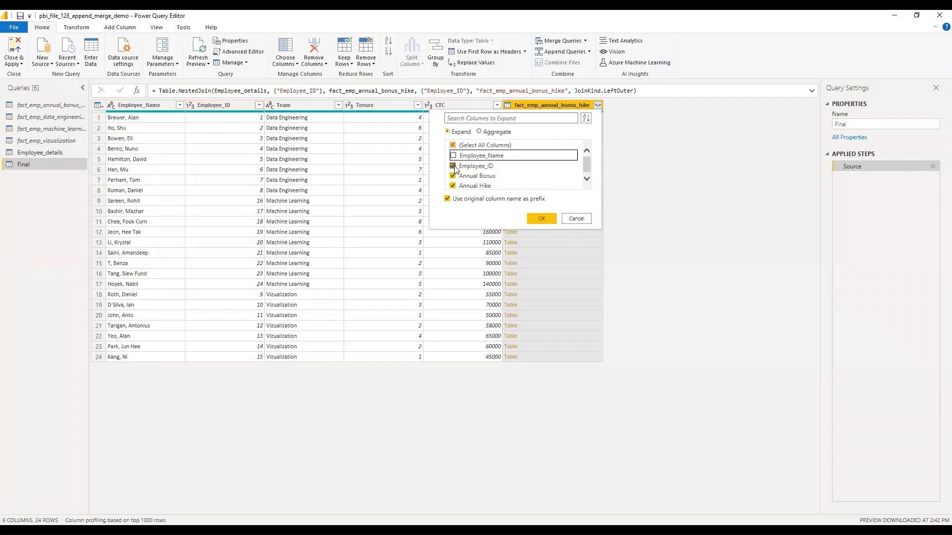
pyautogui.click(454, 167)
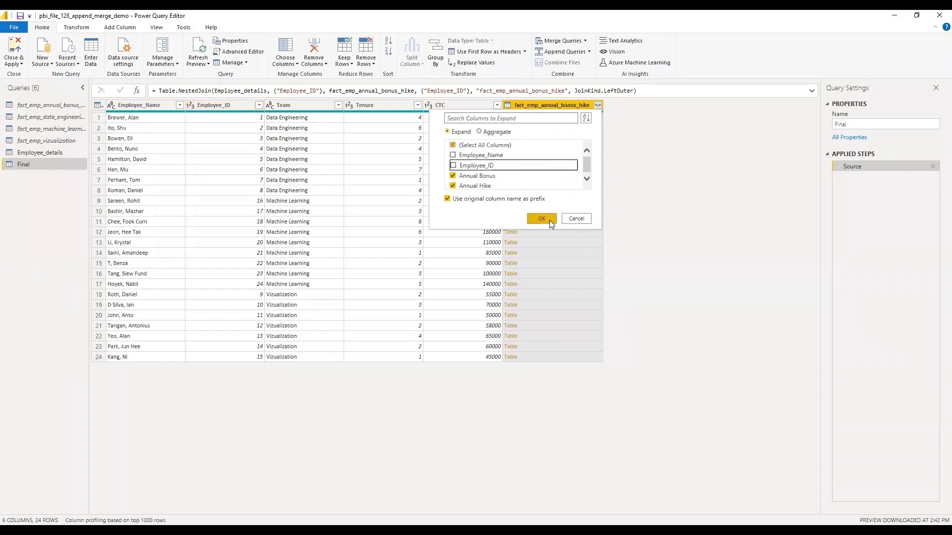
pyautogui.click(447, 199)
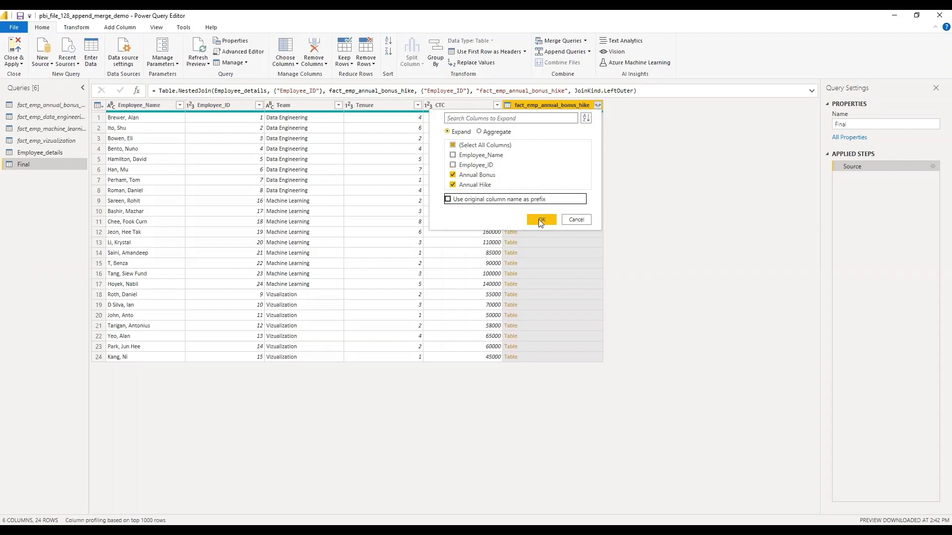
pyautogui.click(541, 219)
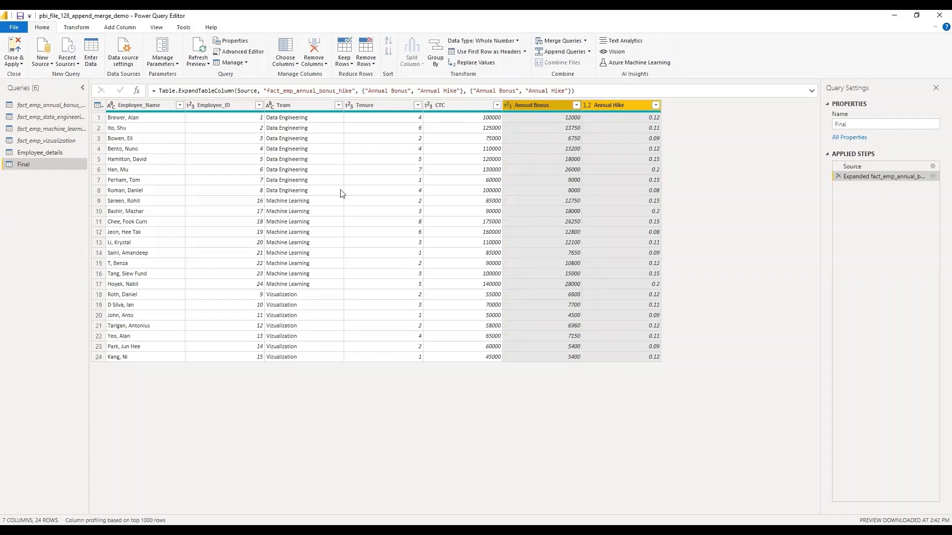
# - Disable load for the Employee_details query
pyautogui.click(37, 153)
pyautogui.rightClick(37, 152)
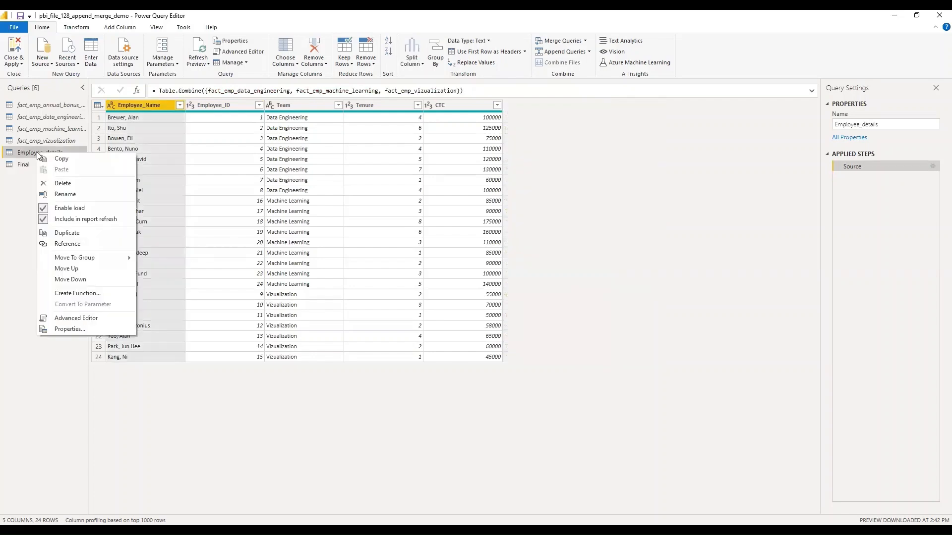
pyautogui.click(50, 209)
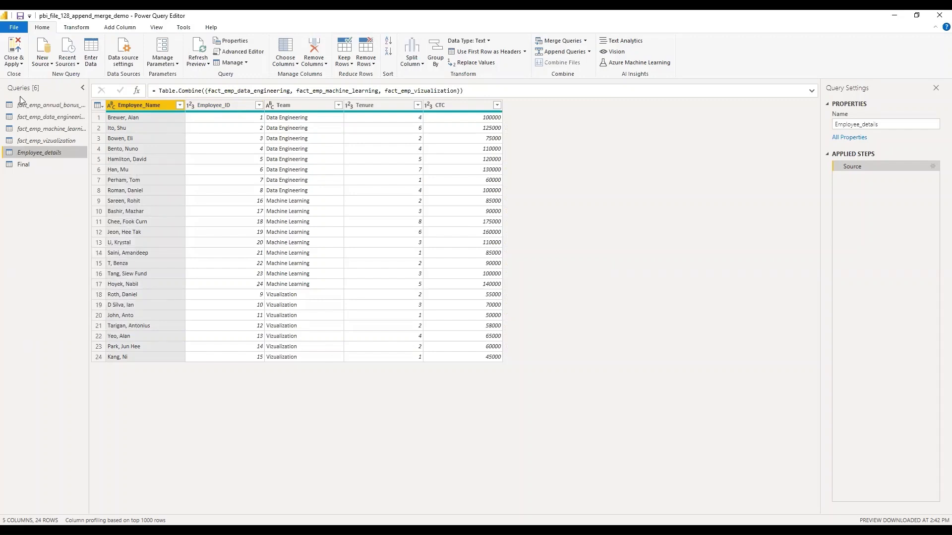
# - Apply the query changes to the report and inspect the Final table in the model view
pyautogui.click(14, 52)
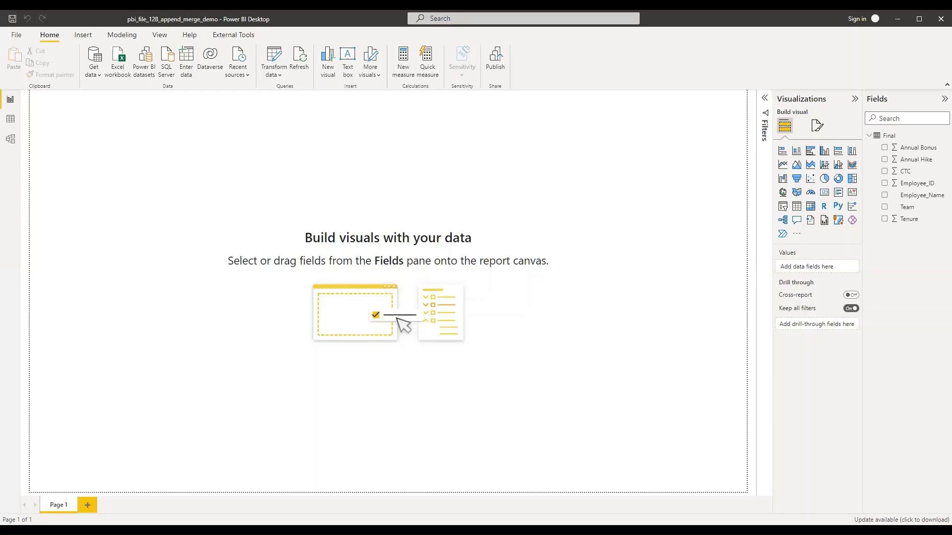
pyautogui.click(9, 141)
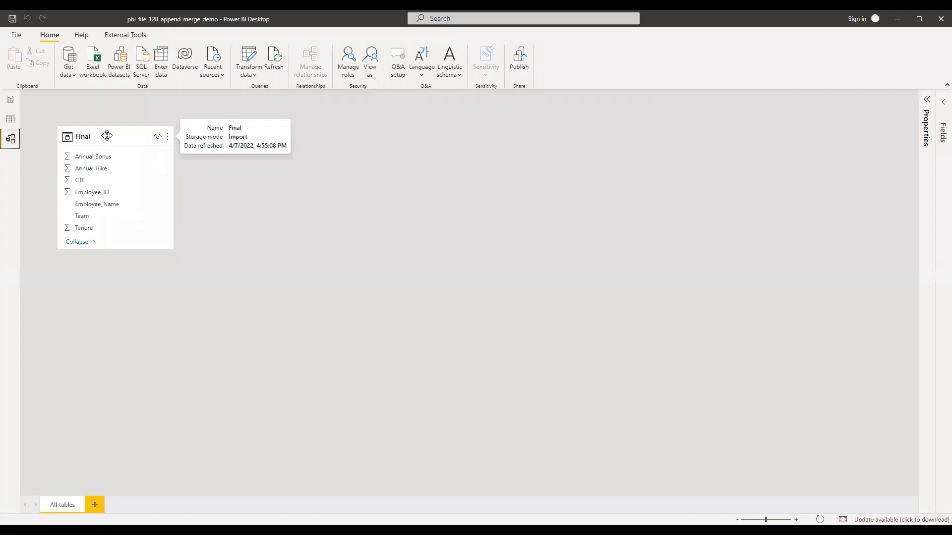
pyautogui.click(11, 120)
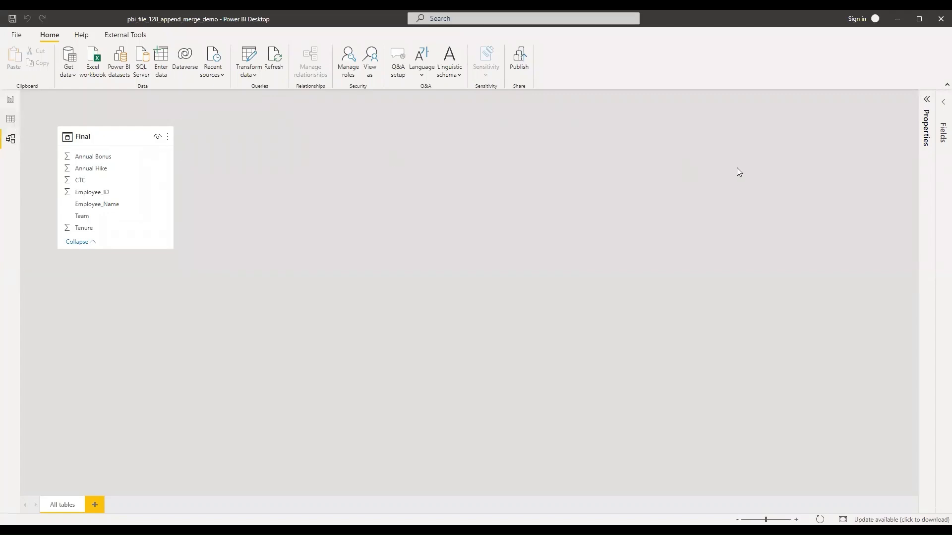